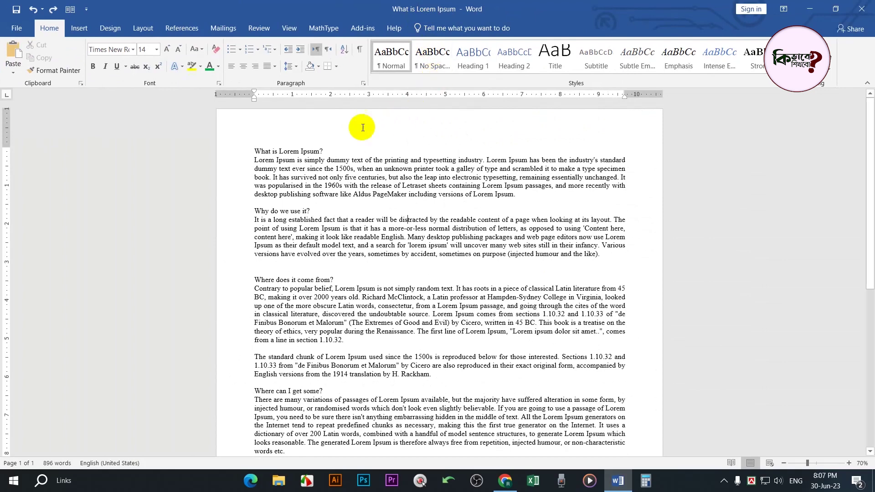
# Zoom in on the Lorem Ipsum text, glance at the Save As locations, then return
pyautogui.keyDown('ctrl'); pyautogui.scroll(6, 365, 188); pyautogui.keyUp('ctrl')
pyautogui.scroll(2, 365, 189)
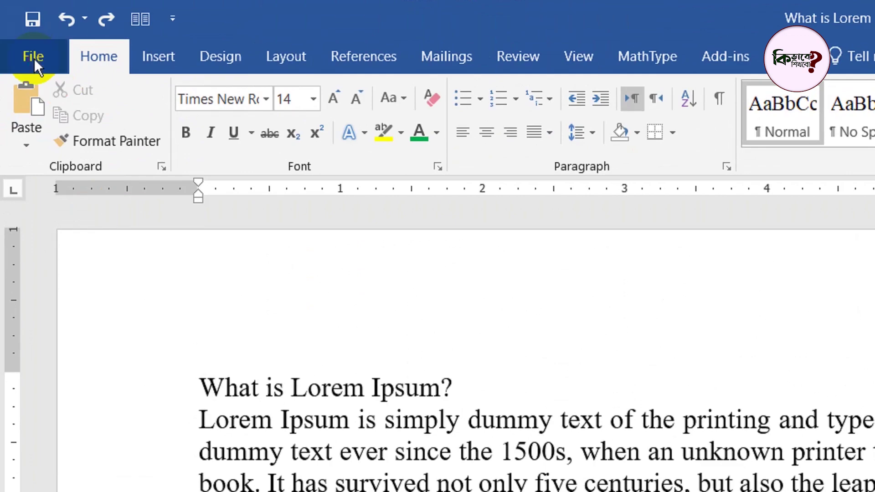
pyautogui.click(34, 58)
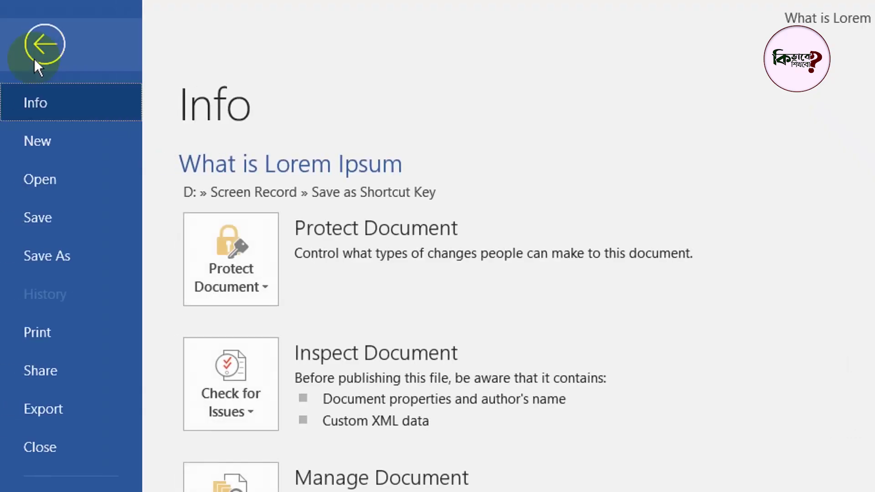
pyautogui.click(54, 254)
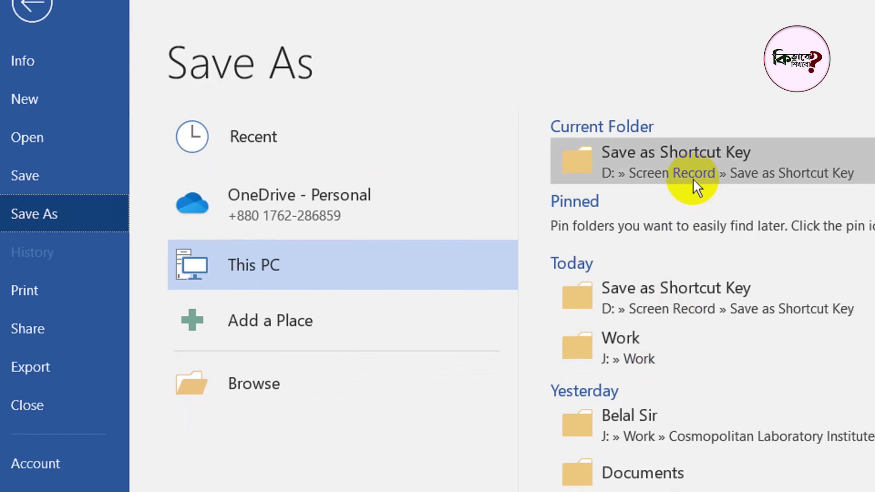
pyautogui.press('Escape')
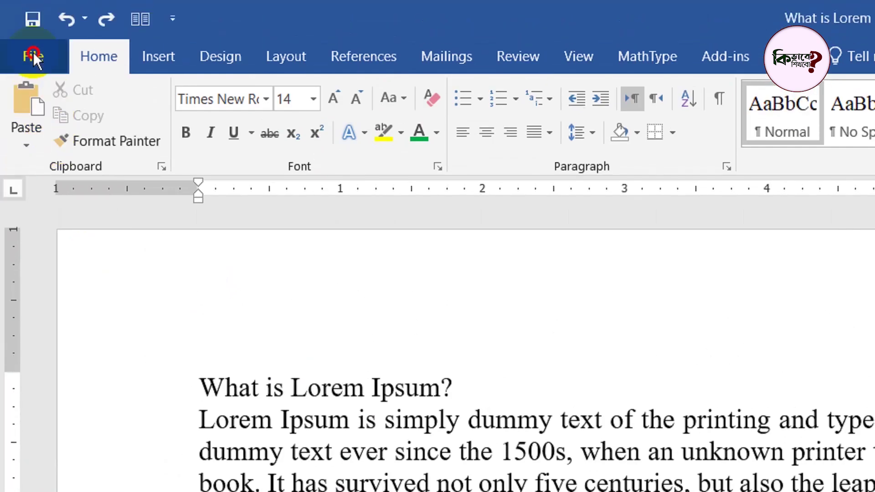
# Open Word Options at the Customize Ribbon page
pyautogui.click(16, 28)
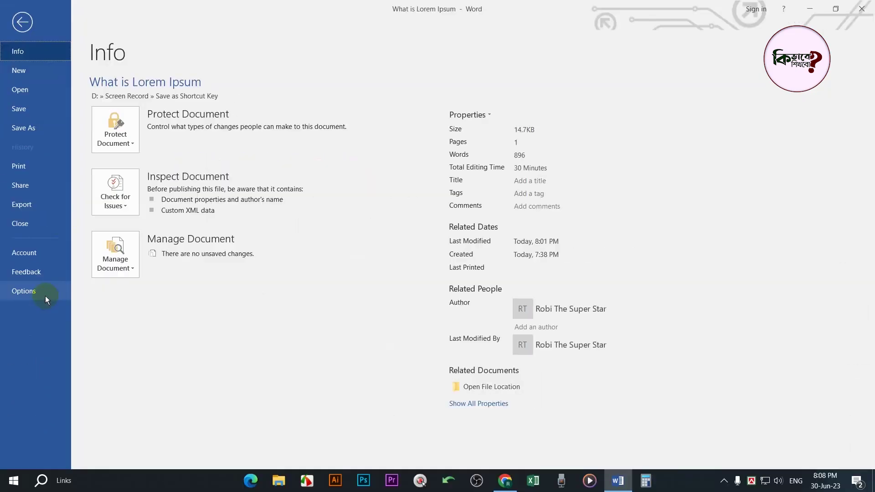
pyautogui.click(44, 293)
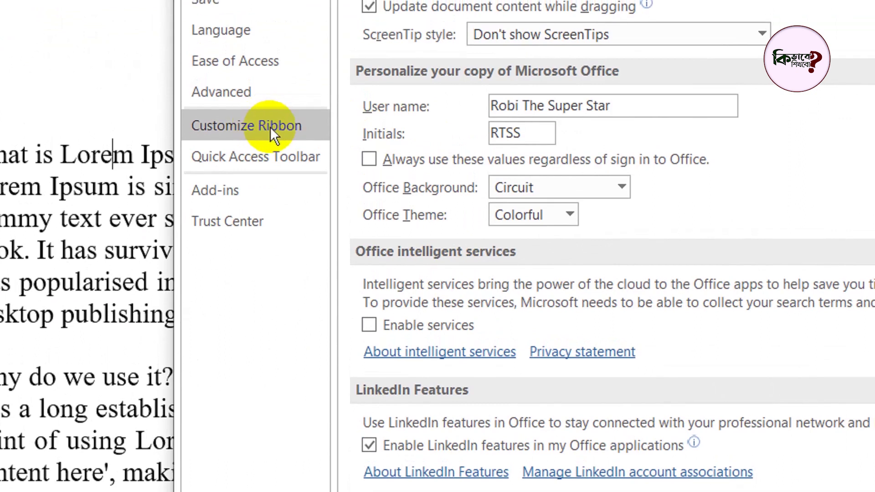
pyautogui.click(270, 127)
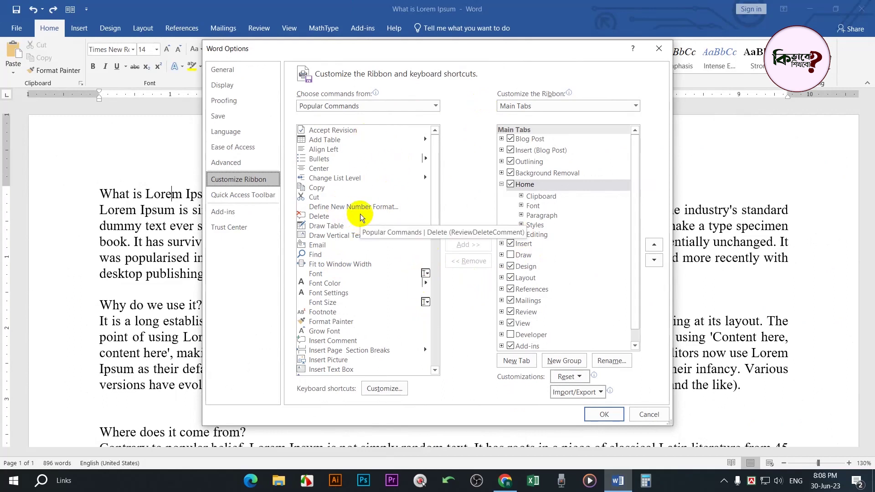
# In Customize Keyboard, select the FileSaveAs command and its current F12 key
pyautogui.click(389, 391)
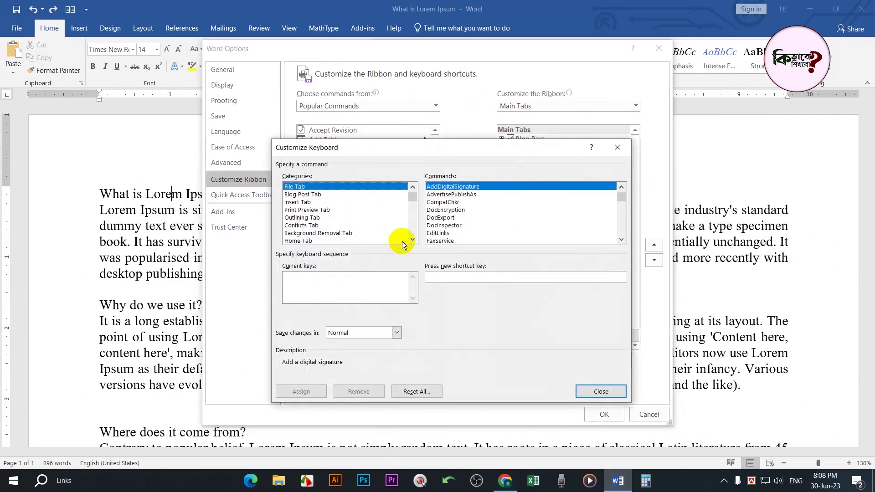
pyautogui.moveTo(404, 147); pyautogui.dragTo(393, 118)
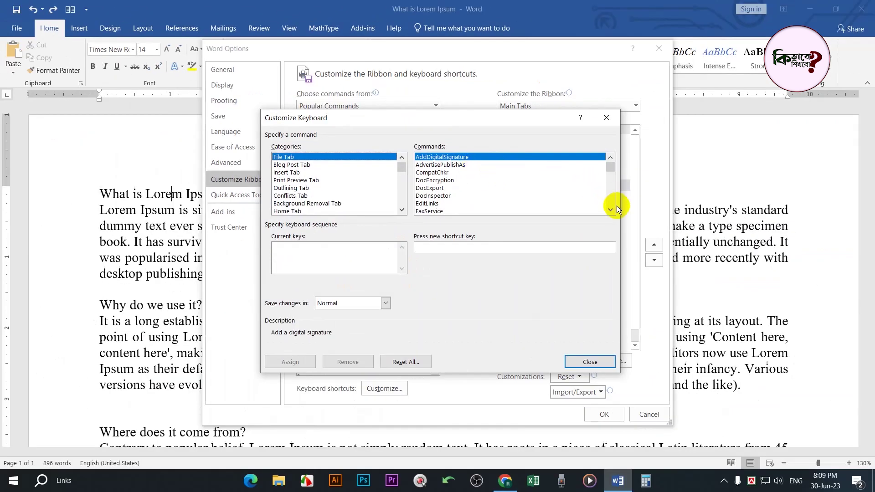
pyautogui.click(612, 209)
pyautogui.click(612, 209)
pyautogui.click(613, 209)
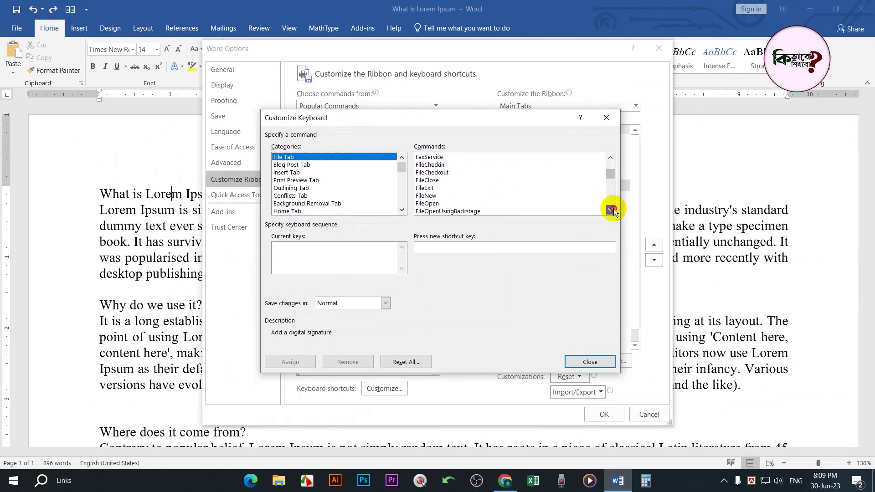
pyautogui.click(612, 209)
pyautogui.click(612, 210)
pyautogui.click(612, 209)
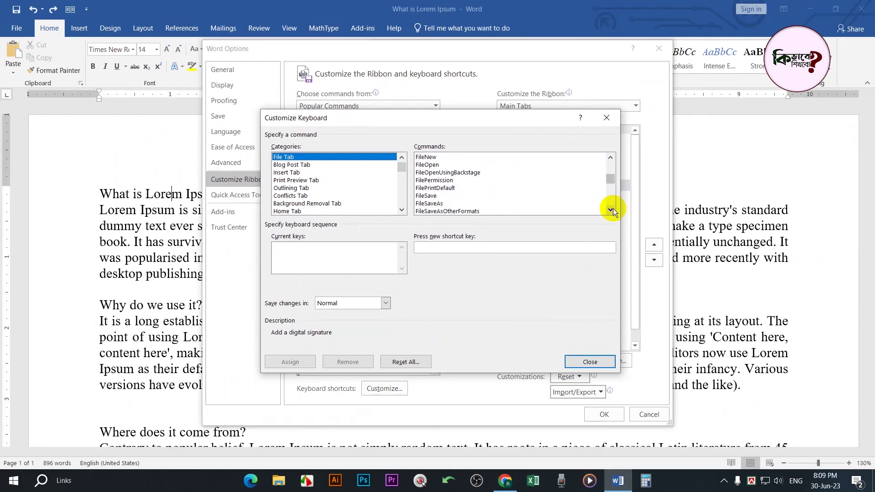
pyautogui.click(431, 204)
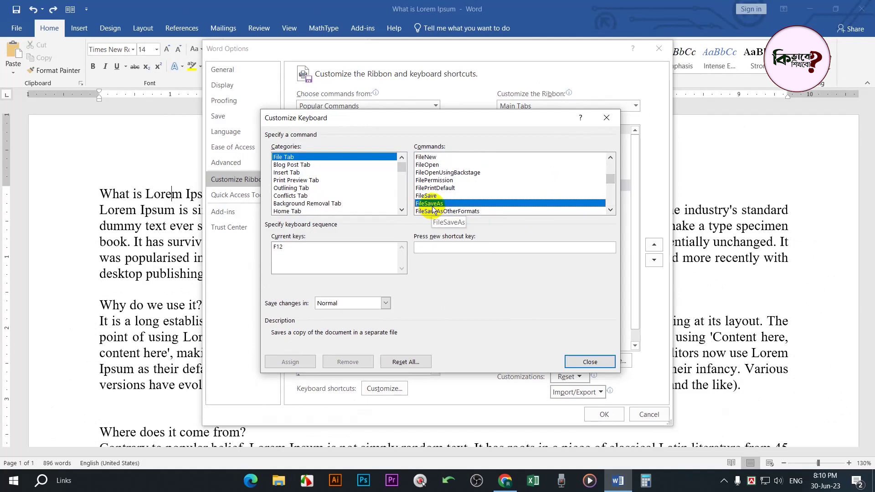
pyautogui.click(348, 247)
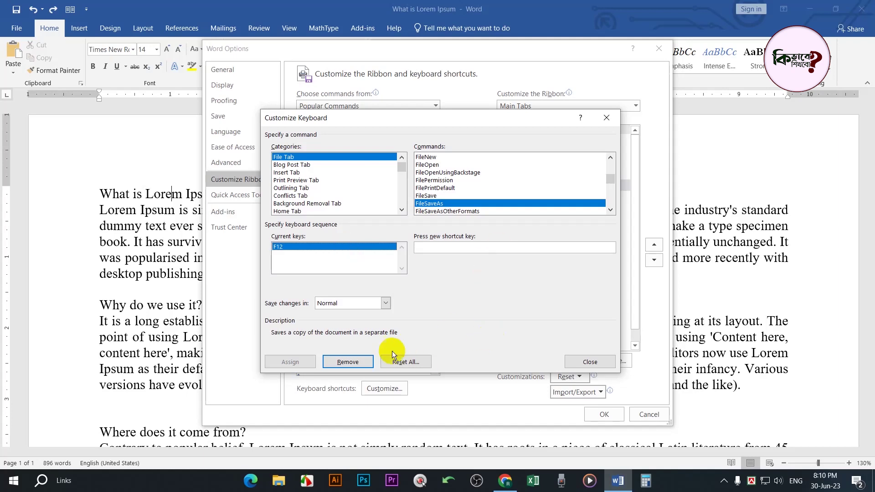
pyautogui.click(349, 361)
# Assign Ctrl+Shift+S to FileSaveAs and close the Customize Keyboard window
pyautogui.click(457, 249)
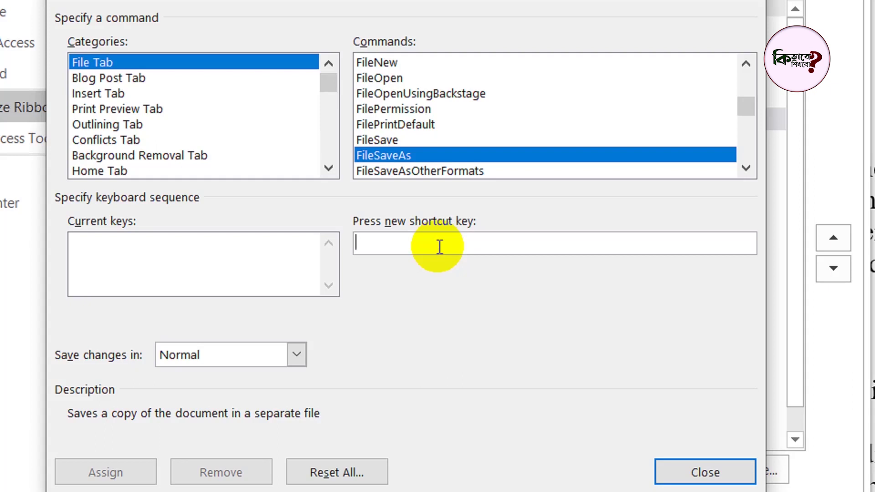
pyautogui.hotkey('ctrl', 'shift', 's')
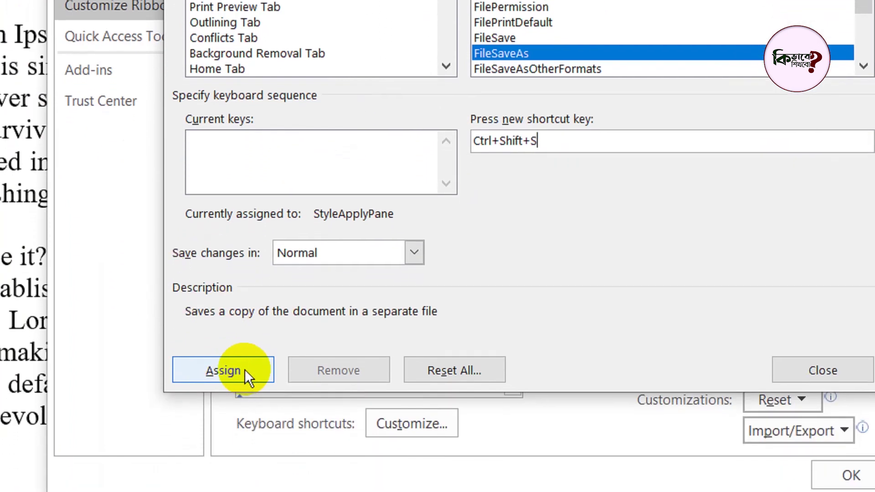
pyautogui.click(244, 369)
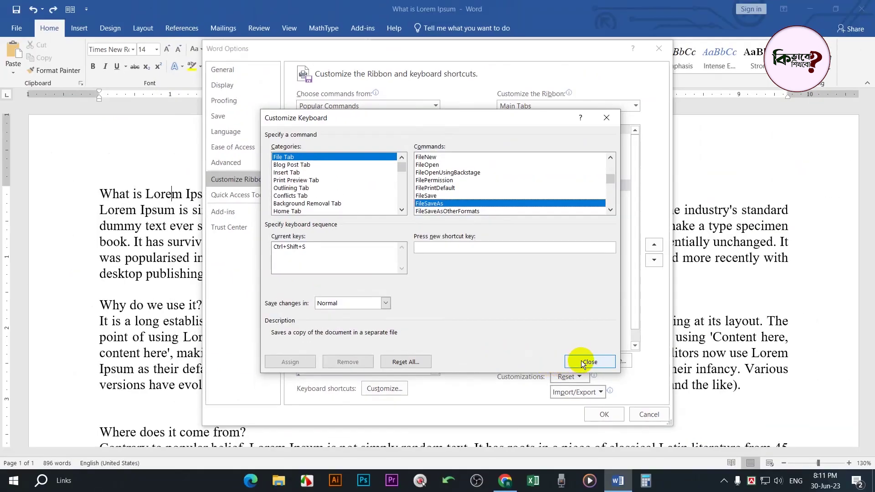
pyautogui.click(583, 364)
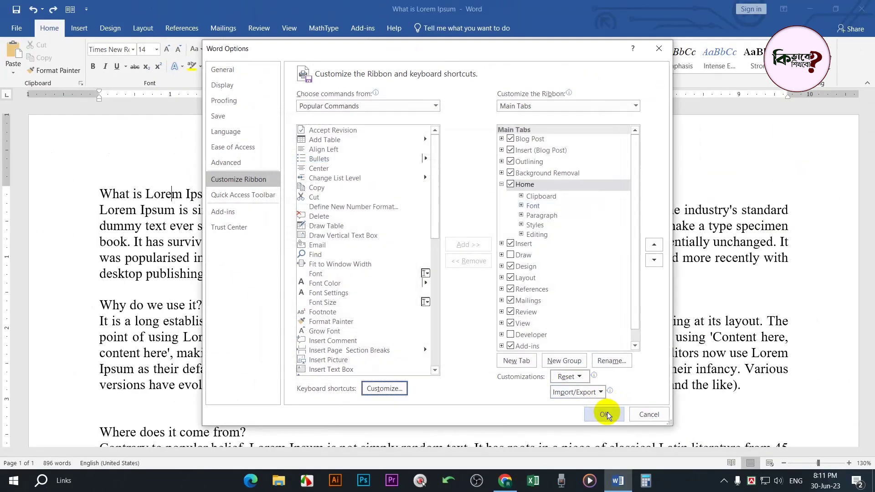
# Confirm the Word Options changes with OK
pyautogui.click(605, 414)
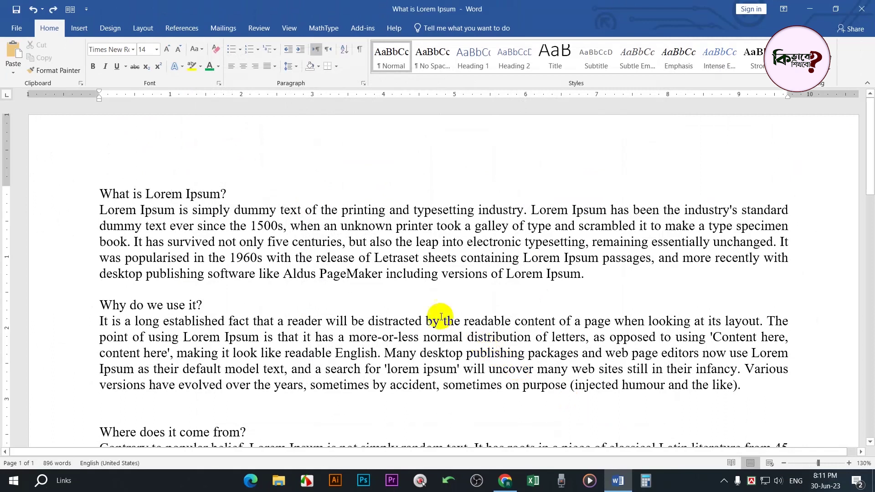
pyautogui.keyDown('ctrl'); pyautogui.scroll(-2, 387, 229); pyautogui.keyUp('ctrl')
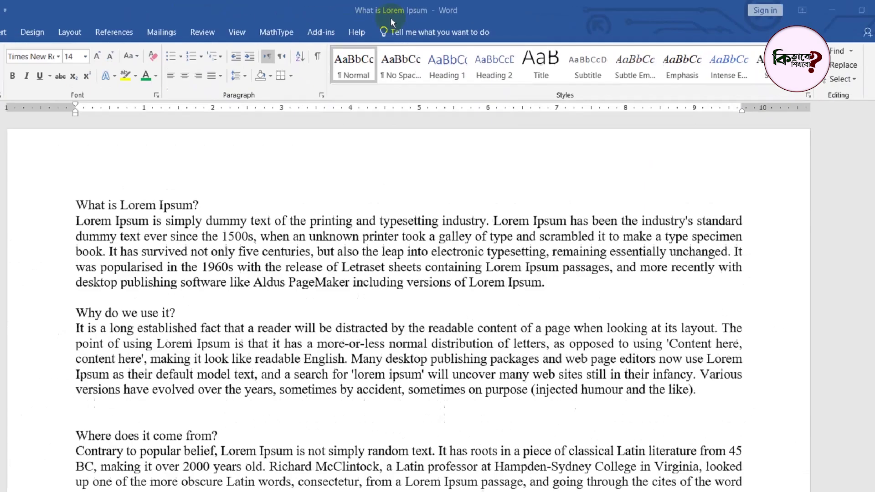
pyautogui.press('F5')
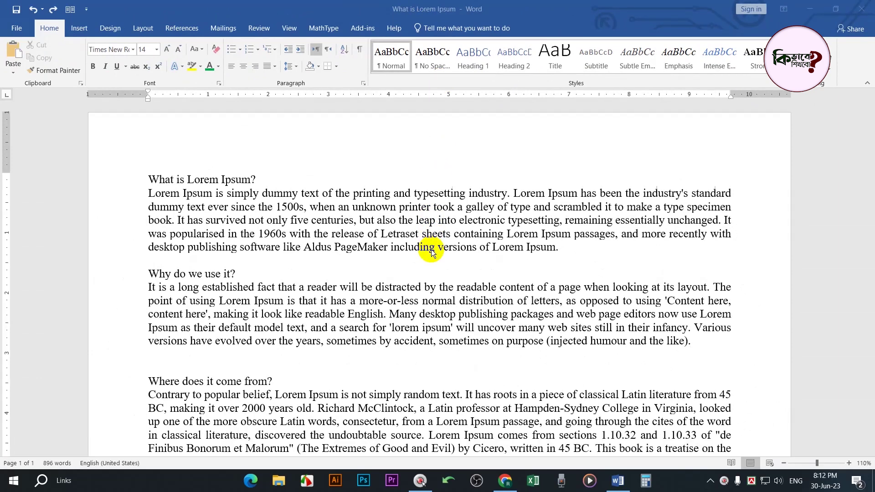
# Use the new Ctrl+Shift+S shortcut to bring up the Save As dialog
pyautogui.press('ctrl')
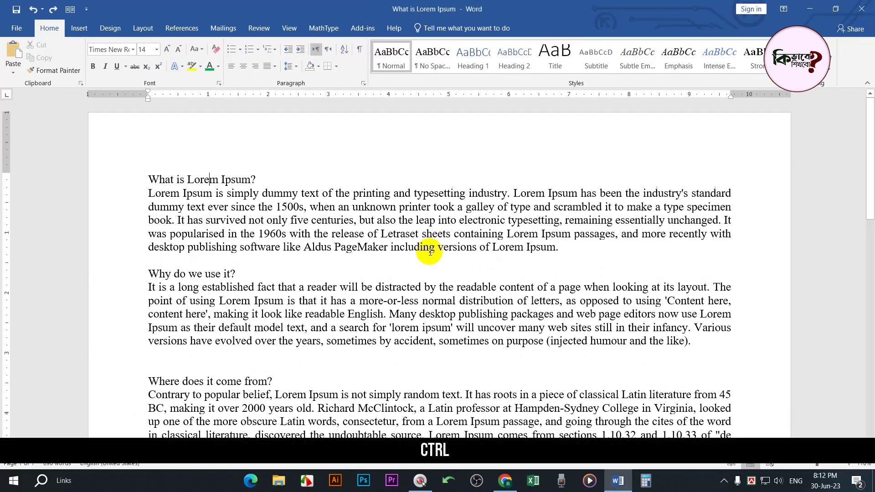
pyautogui.hotkey('ctrl', 'shift')
pyautogui.hotkey('ctrl', 'shift', 's')
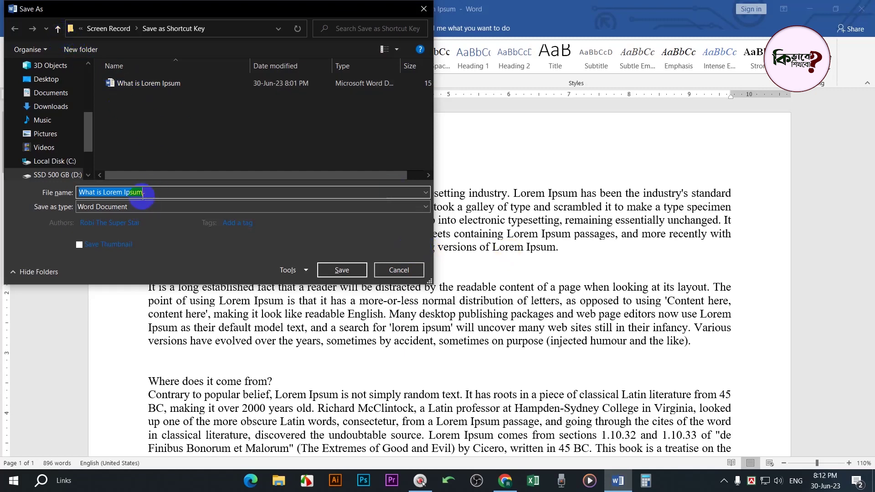
# Save the document under the file name 'Edited'
pyautogui.write('E')
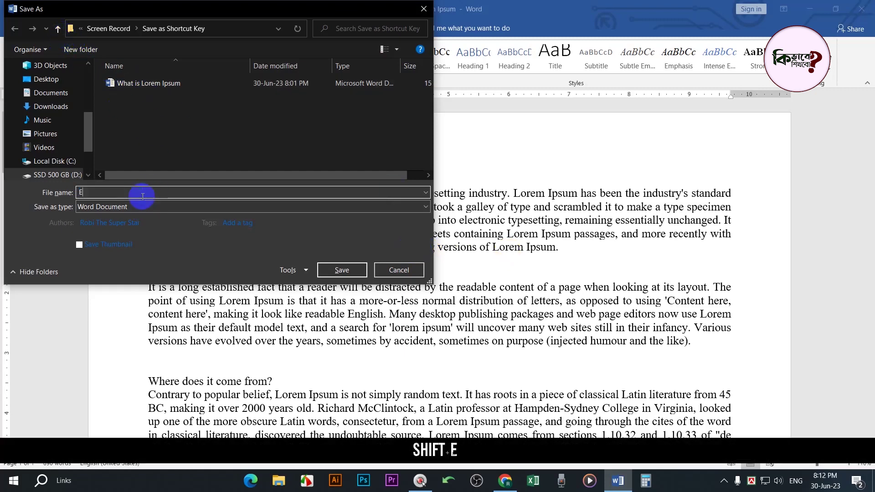
pyautogui.write('$dited')
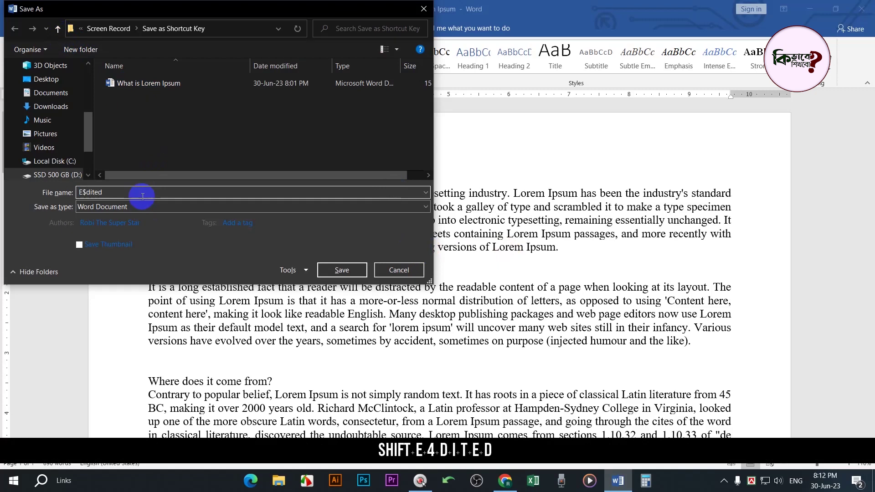
pyautogui.click(340, 270)
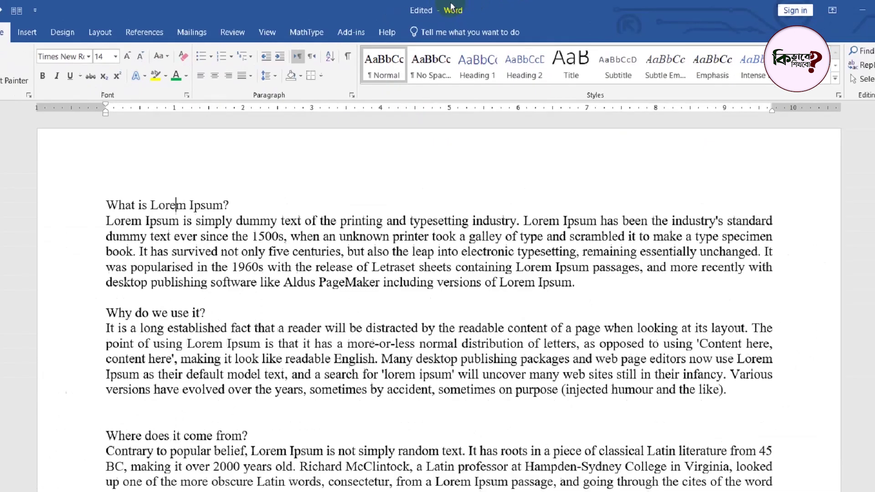
pyautogui.press('F5')
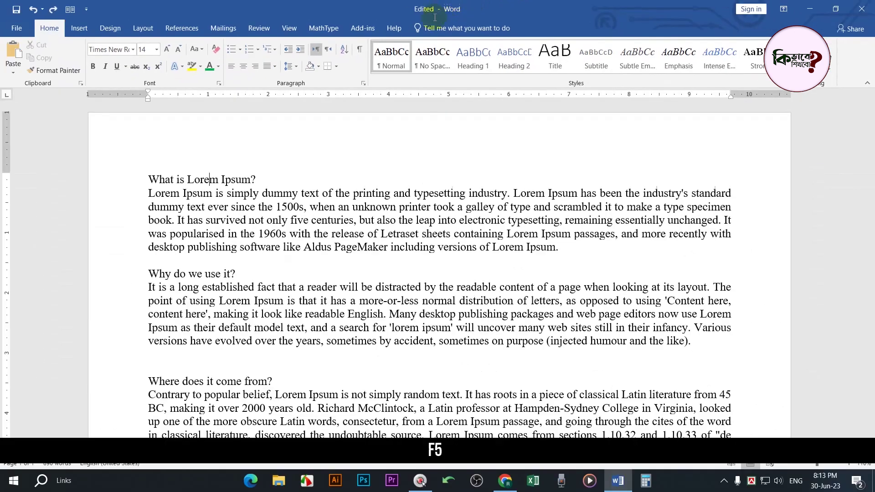